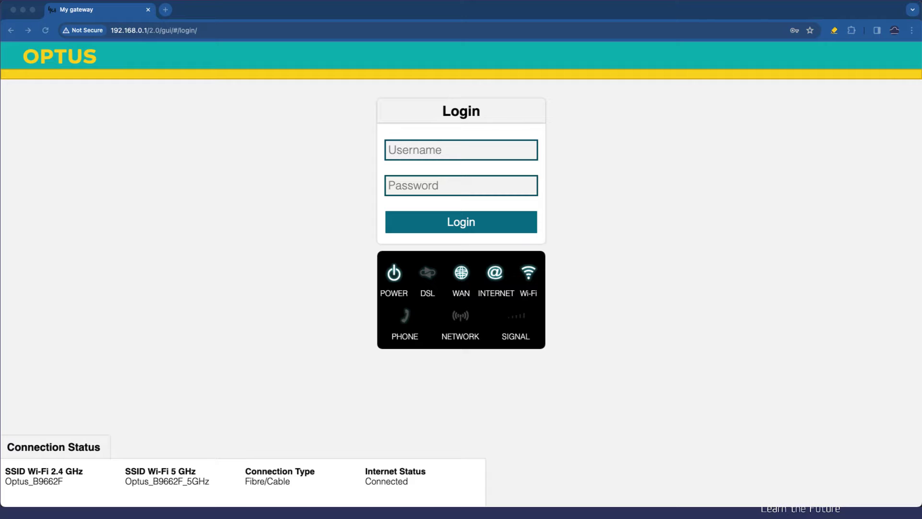
- Log in to the gateway using the saved Chrome username and password
left_click(461, 150)
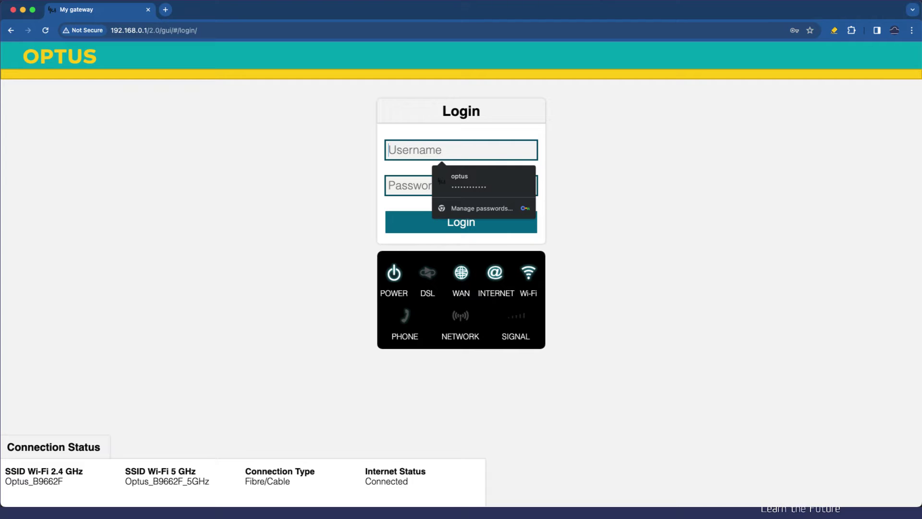
key("Down")
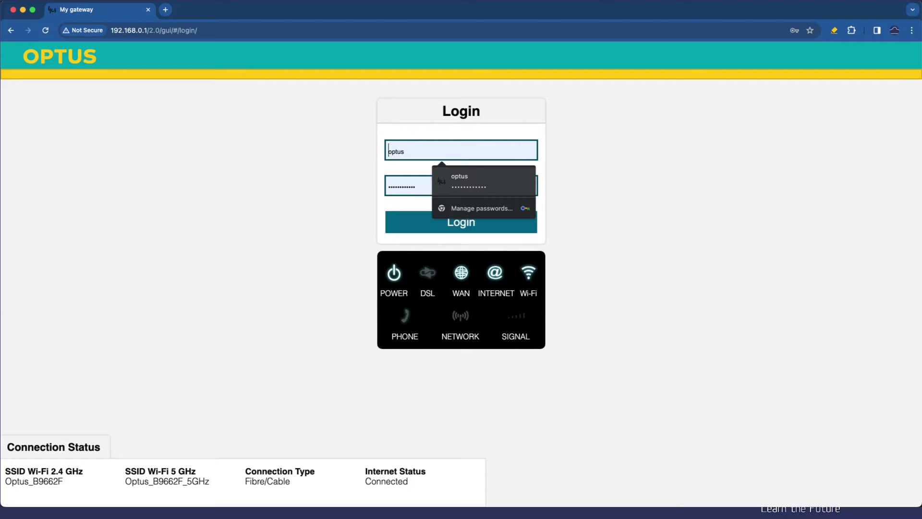
key("Return")
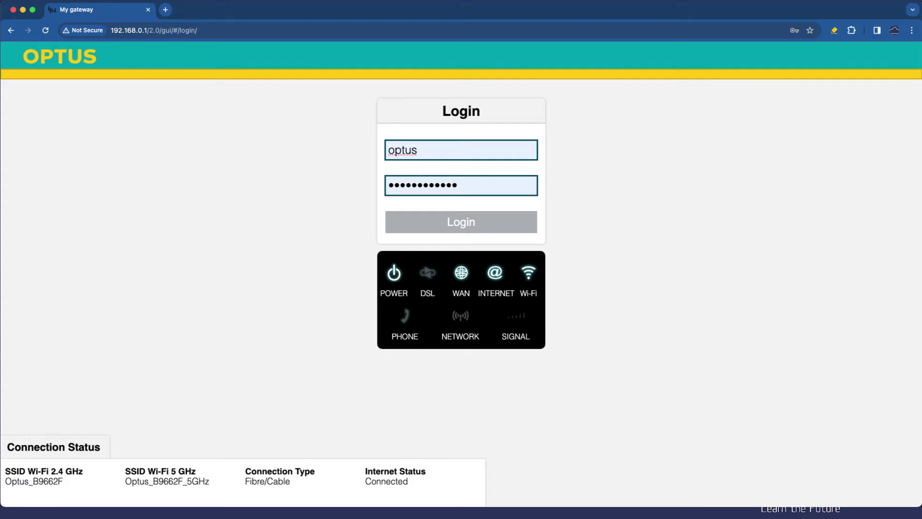
key("Return")
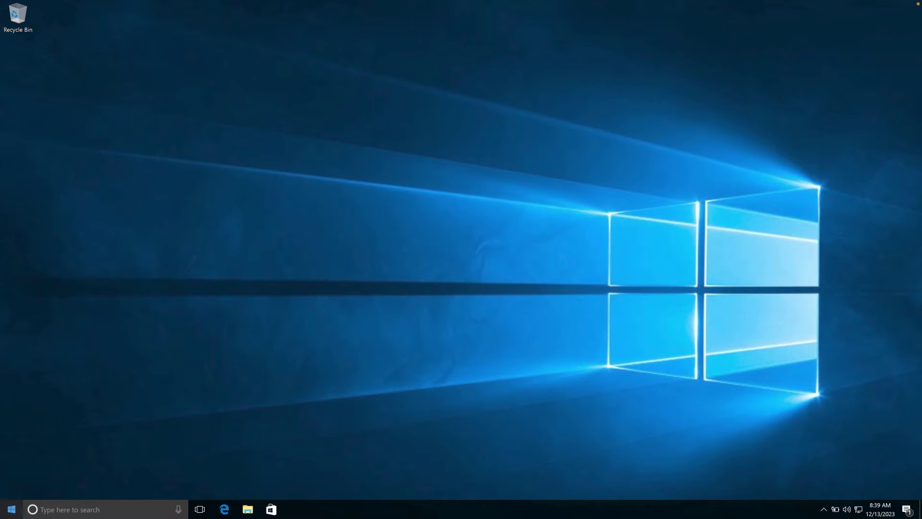
- Open System Information and find the System Name entry, DESKTOP-OMA82LN
key("super")
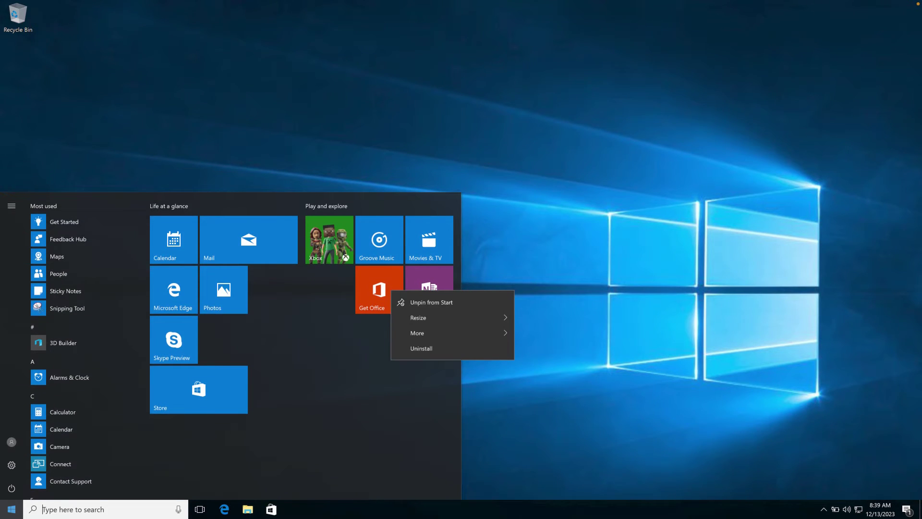
type("system")
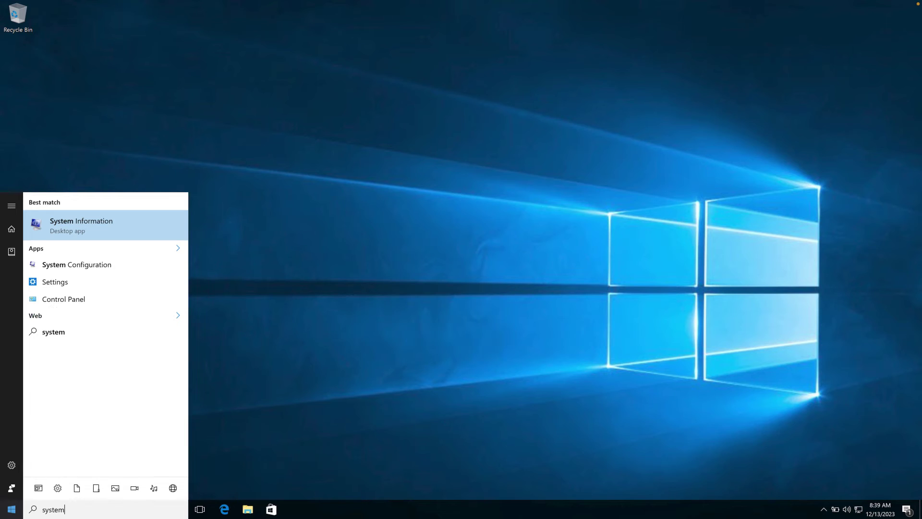
key("Return")
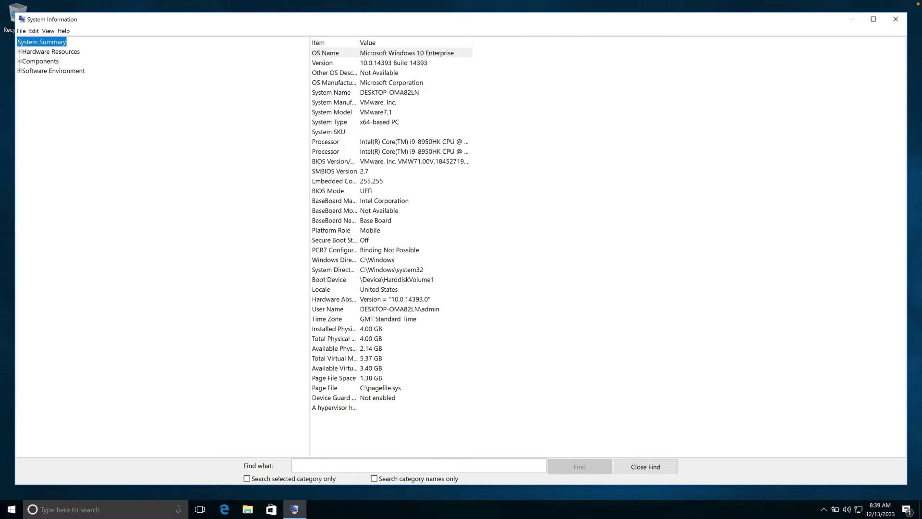
left_click(332, 93)
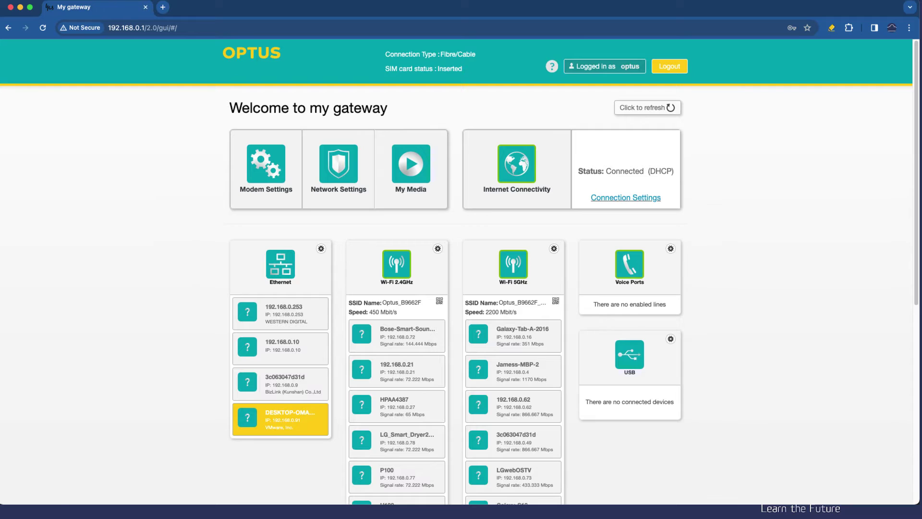
- Open the DESKTOP-OMA82LN device page and review its Icon (Miscellaneous) and Location fields
left_click(280, 418)
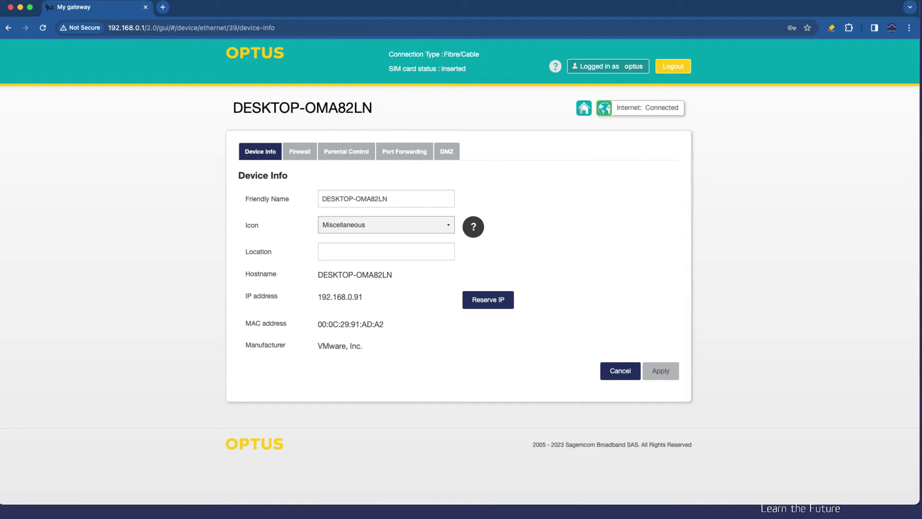
left_click(386, 225)
key("Escape")
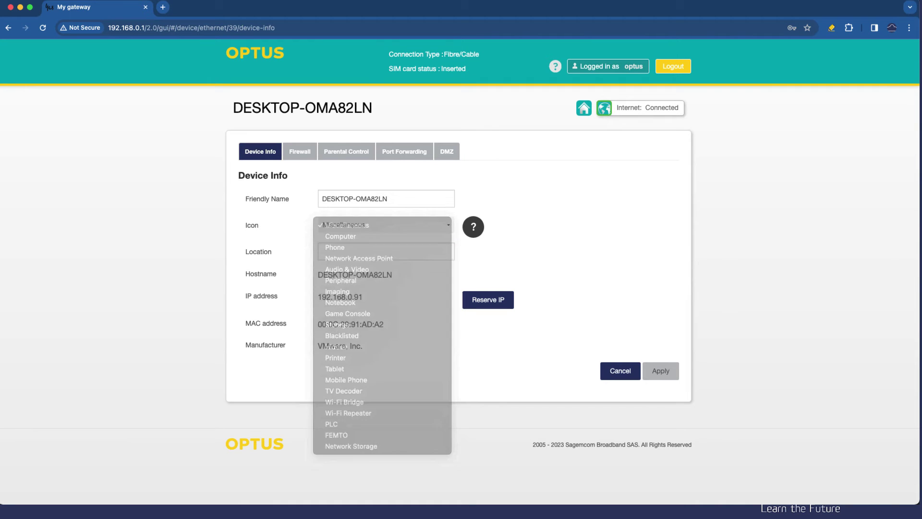
left_click(386, 251)
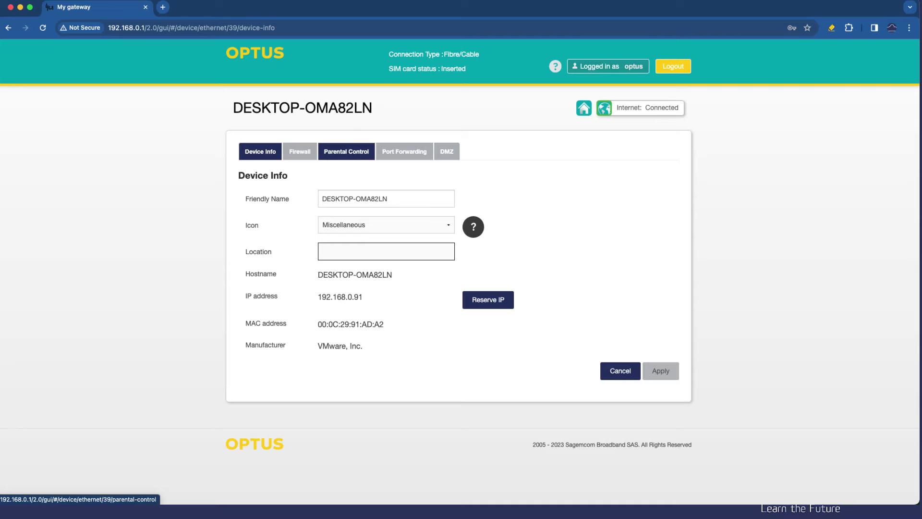
- Open DESKTOP-OMA82LN's Parental Control schedule and set every day to denied, then allowed
left_click(346, 151)
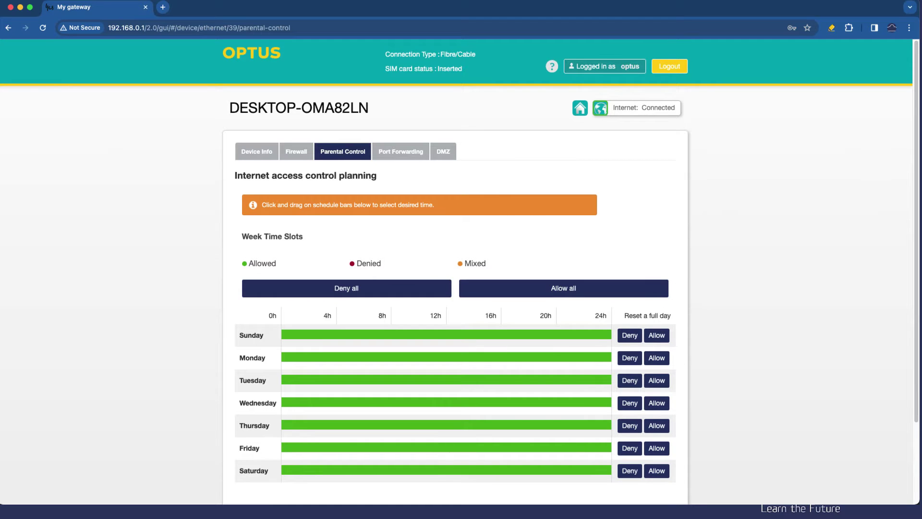
left_click(346, 288)
scroll(459, 271, "down", 2)
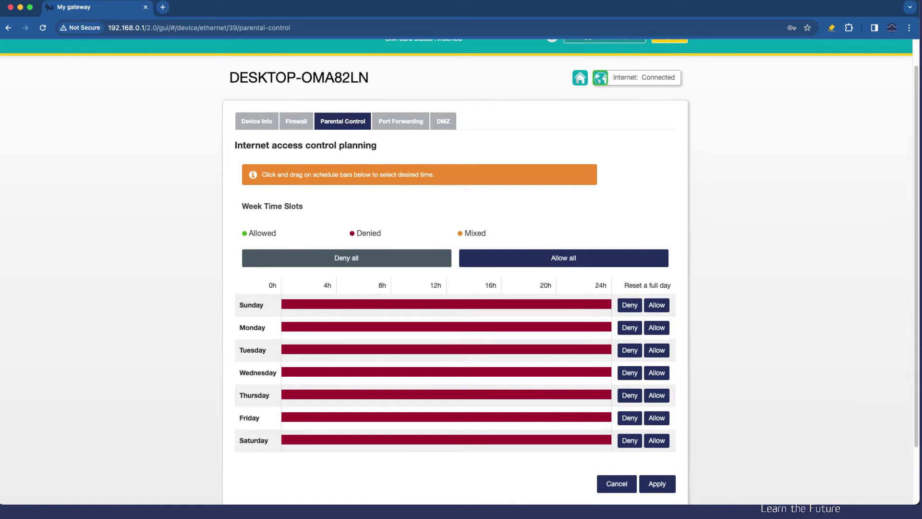
left_click(563, 258)
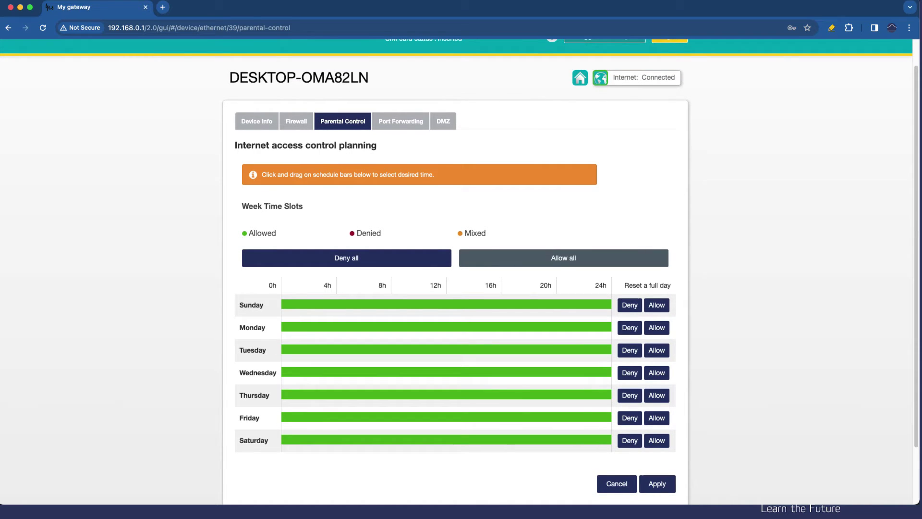
- Deny Sunday's hours 0h–12h and 16h–24h, then restore full access on every day
left_click_drag(283, 304, 446, 304)
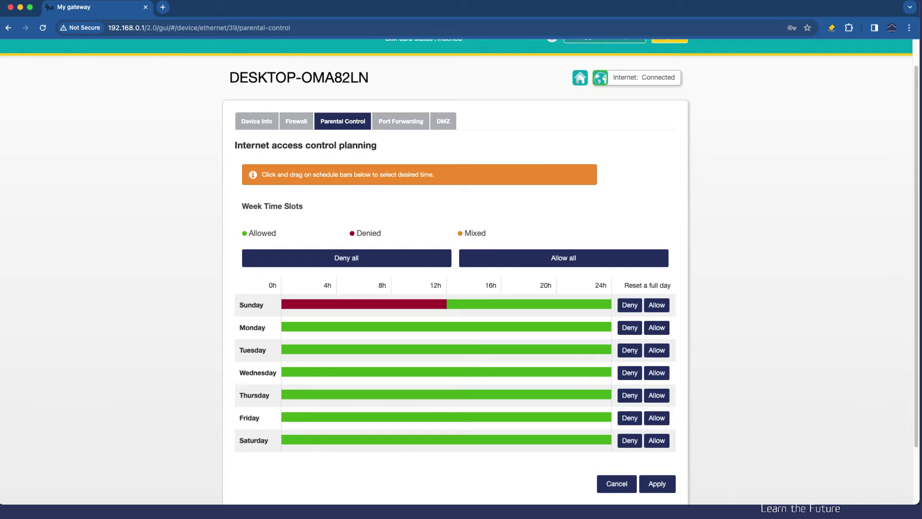
left_click(550, 304)
left_click_drag(504, 304, 610, 304)
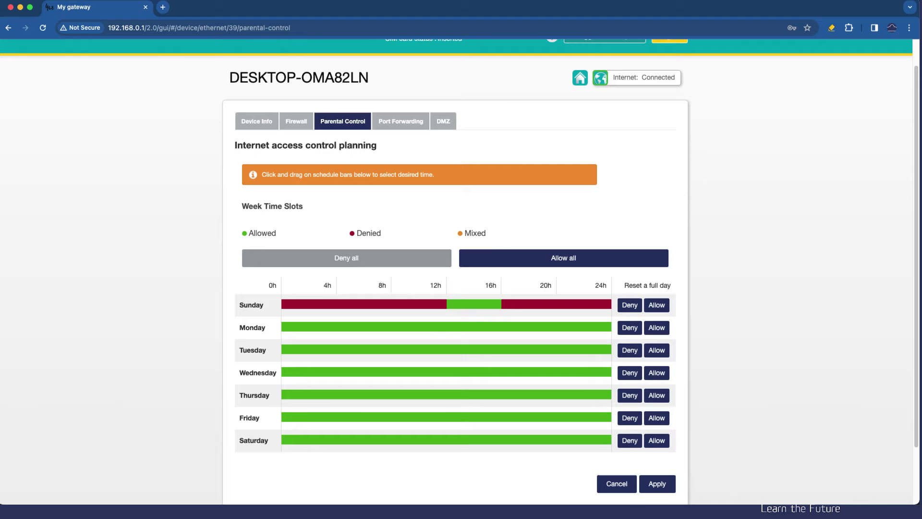
left_click(564, 258)
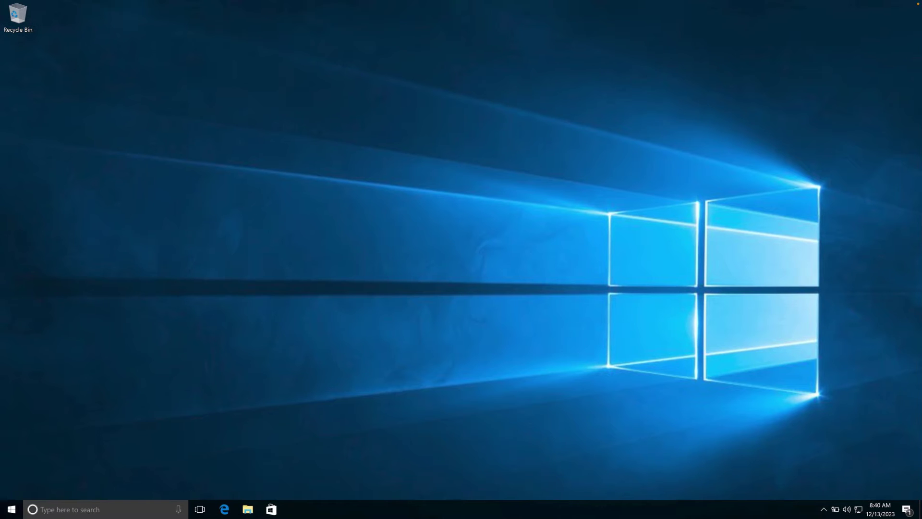
- Launch Microsoft Edge from the taskbar
left_click(224, 509)
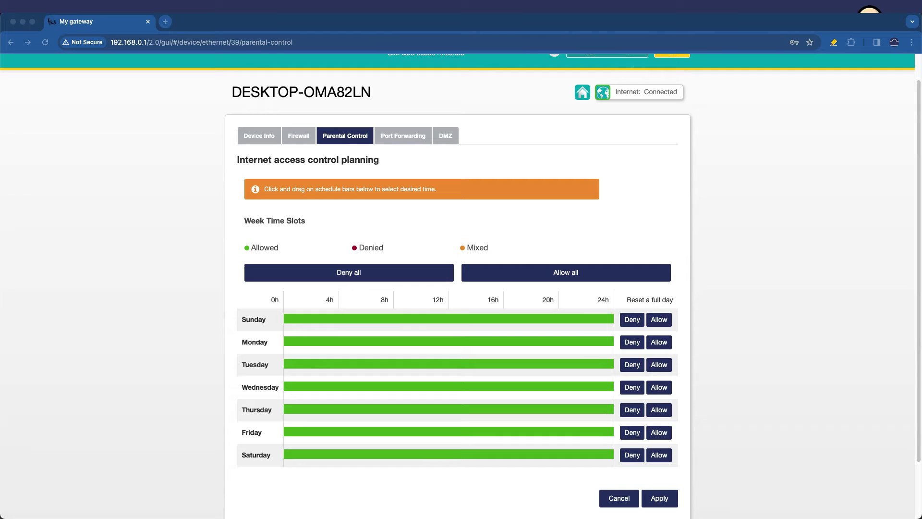
- Deny DESKTOP-OMA82LN internet on every day, apply the schedule, and close Edge
left_click(348, 273)
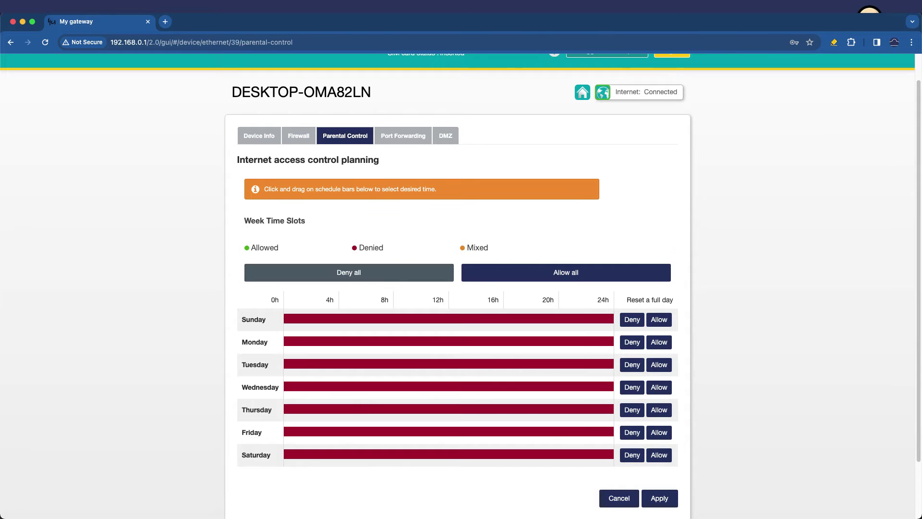
left_click(660, 498)
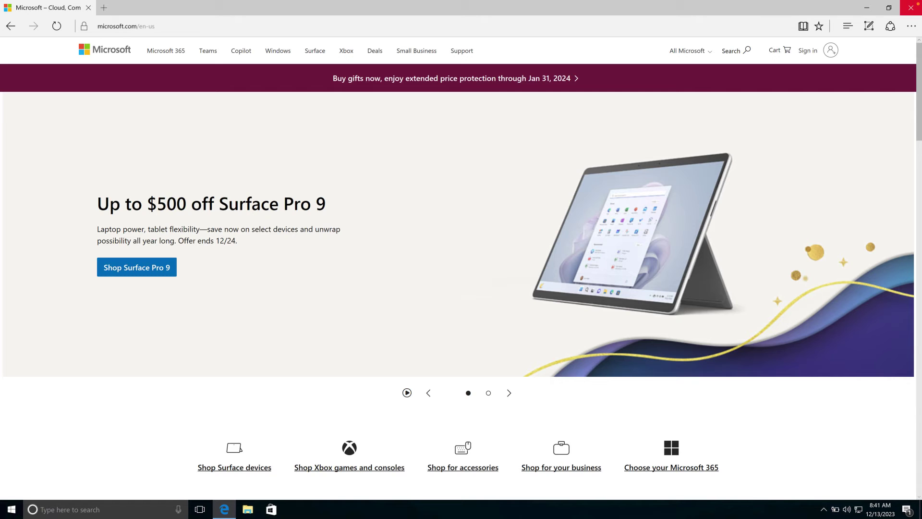
left_click(911, 8)
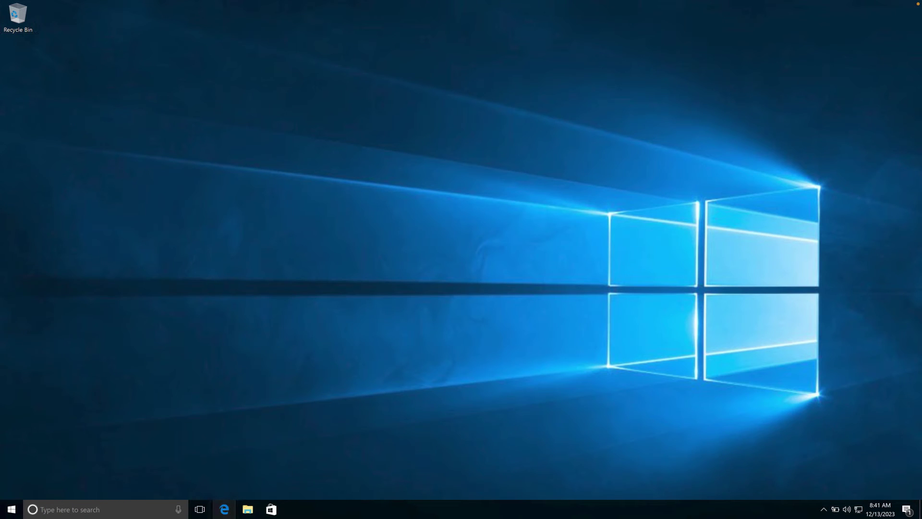
left_click(224, 509)
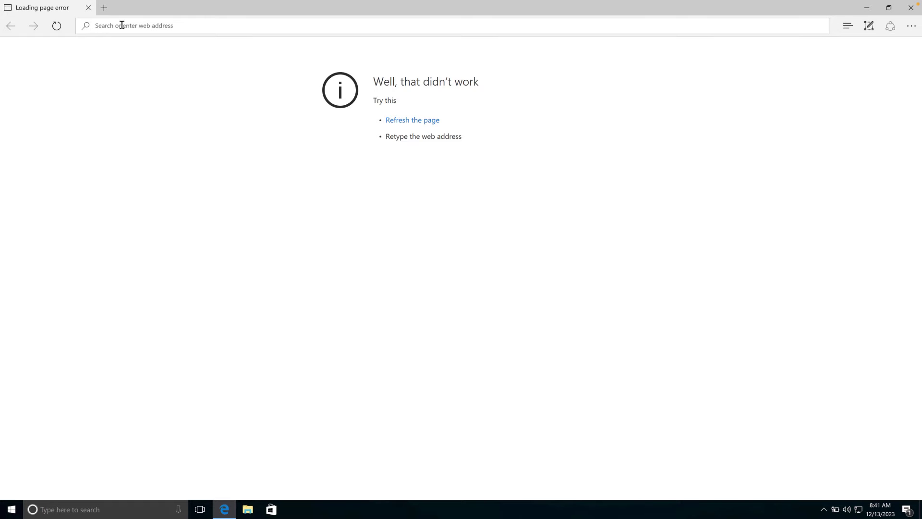
type("microsoft.com")
key("Return")
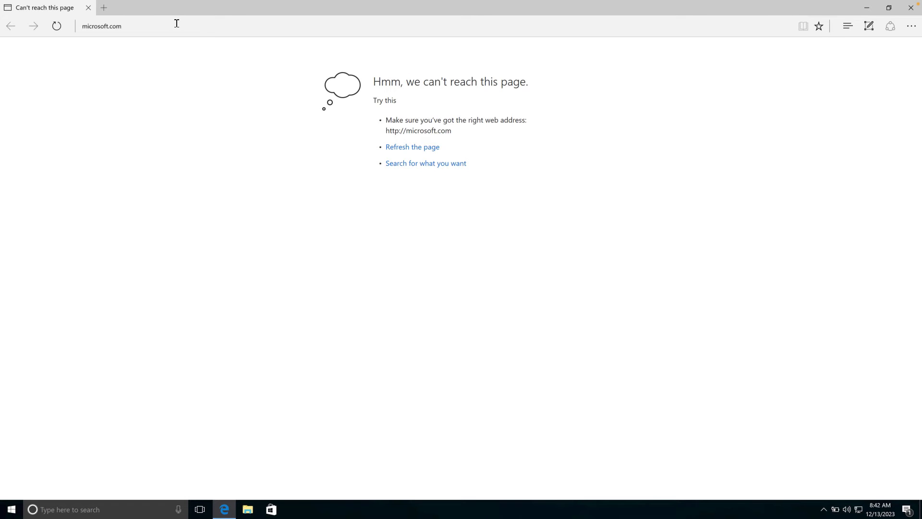
left_click(177, 23)
key("Home")
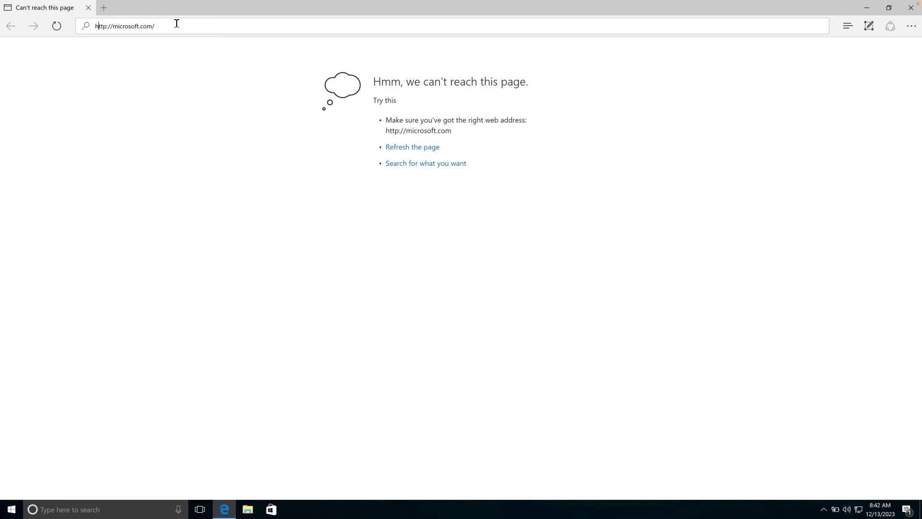
type("s:")
key("Right")
key("Right")
type("www.")
key("Return")
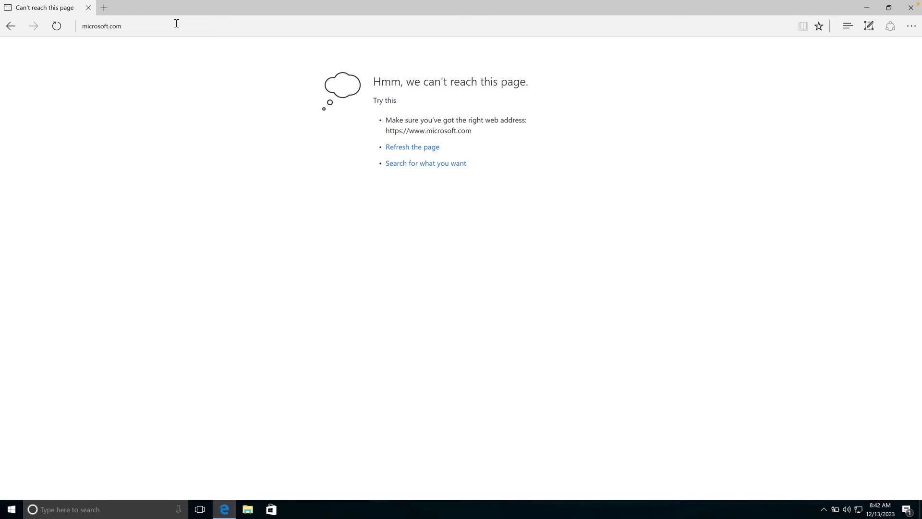
- Try loading google.com, which also fails to load
left_click(163, 27)
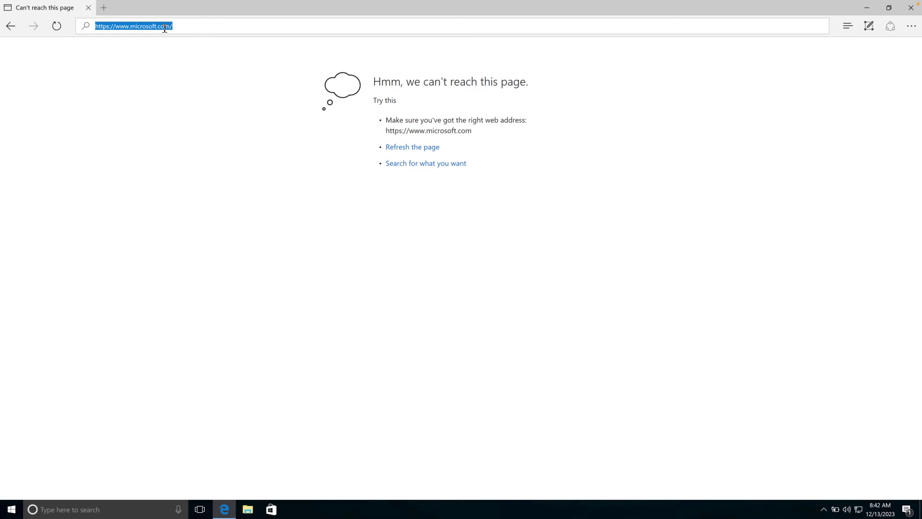
type("google.com")
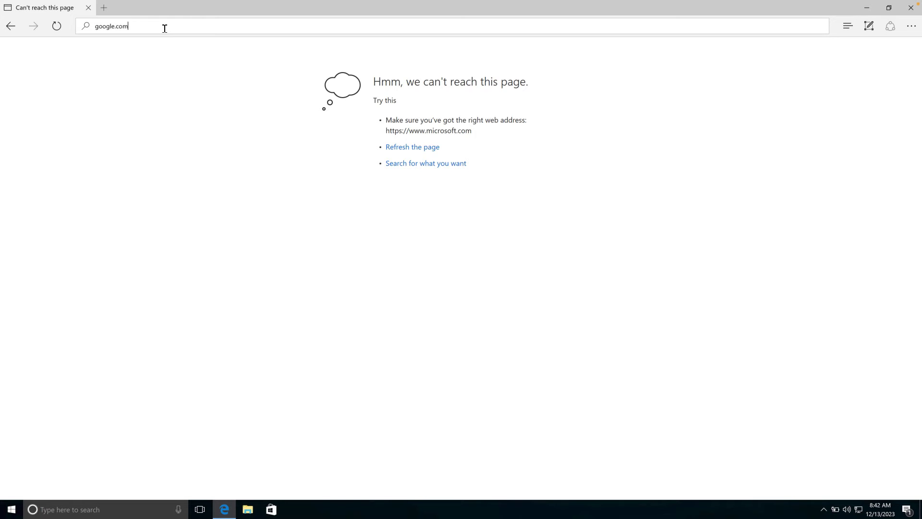
key("Return")
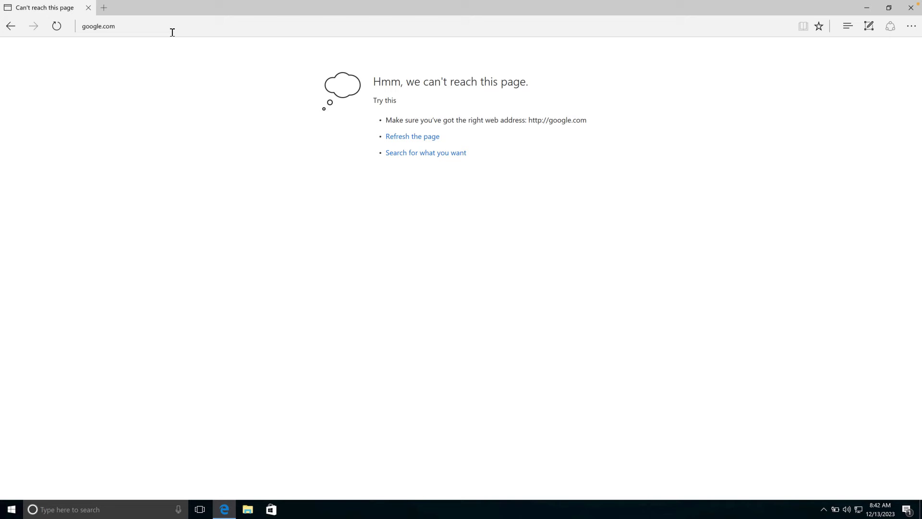
left_click(250, 23)
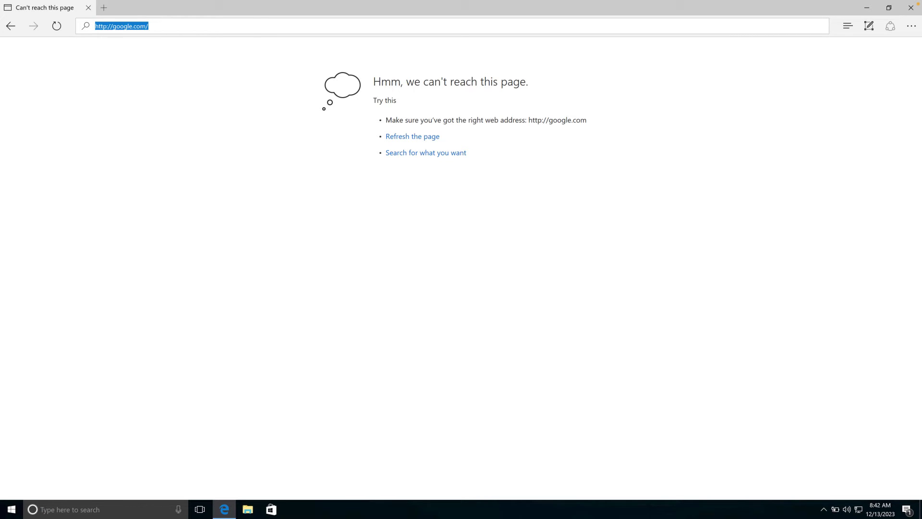
key("Escape")
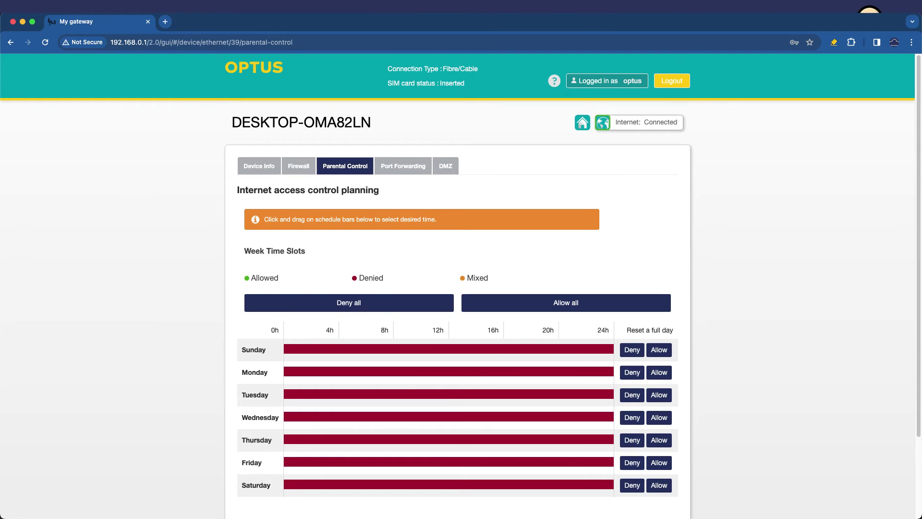
- Make Sunday's allowed internet window run from 16h to 21h
left_click_drag(531, 349, 600, 349)
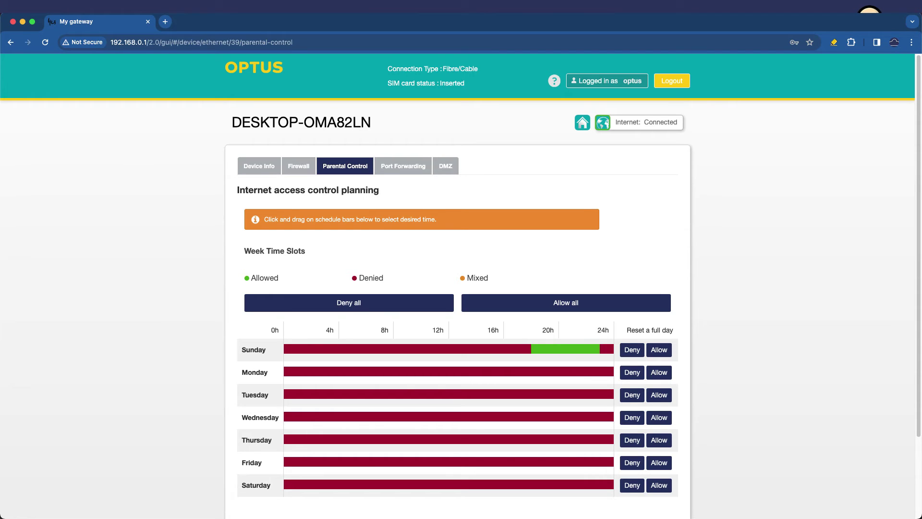
left_click(565, 350)
left_click(579, 349)
left_click_drag(592, 349, 606, 349)
mouse_move(510, 349)
left_mouse_down()
mouse_move(569, 372)
mouse_move(545, 372)
mouse_move(571, 372)
left_mouse_up()
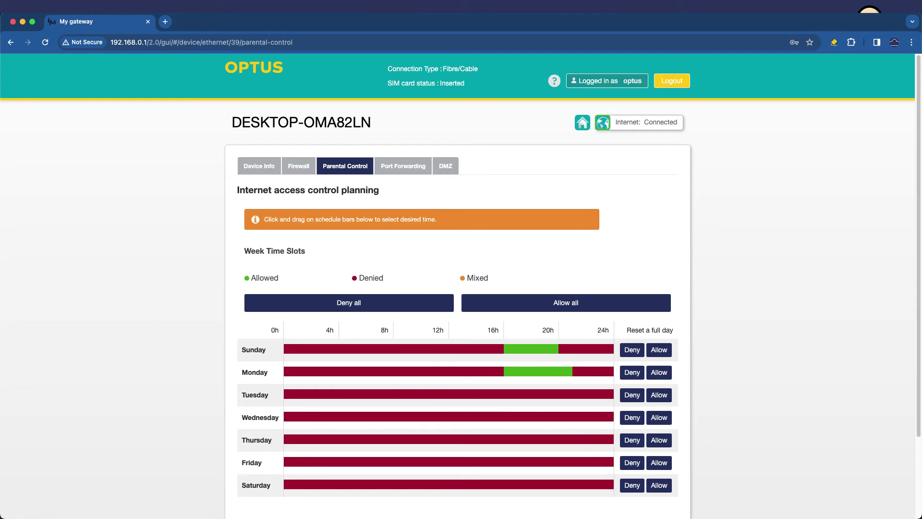
left_click(552, 349)
left_click(565, 349)
left_click(552, 350)
- Allow 16h–21h on Tuesday through Saturday and apply the weekly schedule
left_click_drag(505, 394, 572, 395)
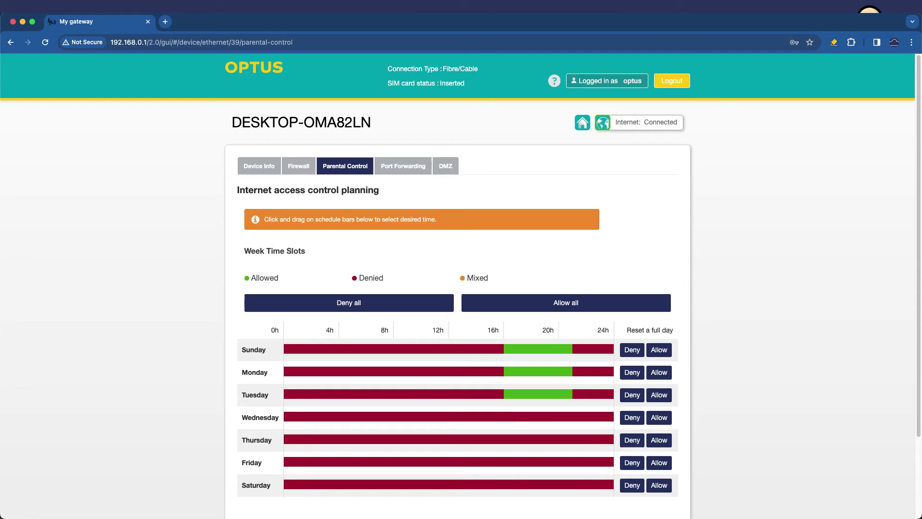
left_click_drag(504, 417, 572, 417)
left_click_drag(504, 439, 572, 439)
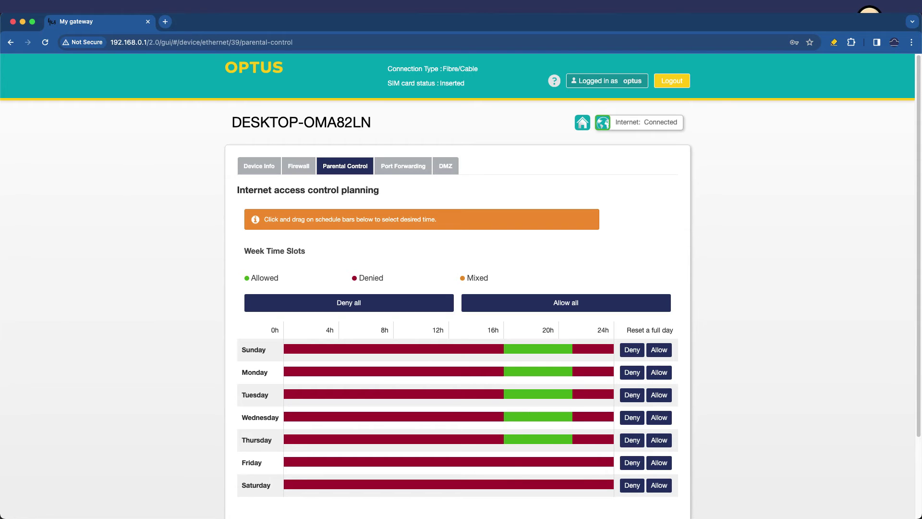
left_click_drag(505, 462, 573, 462)
scroll(573, 462, "down", 3)
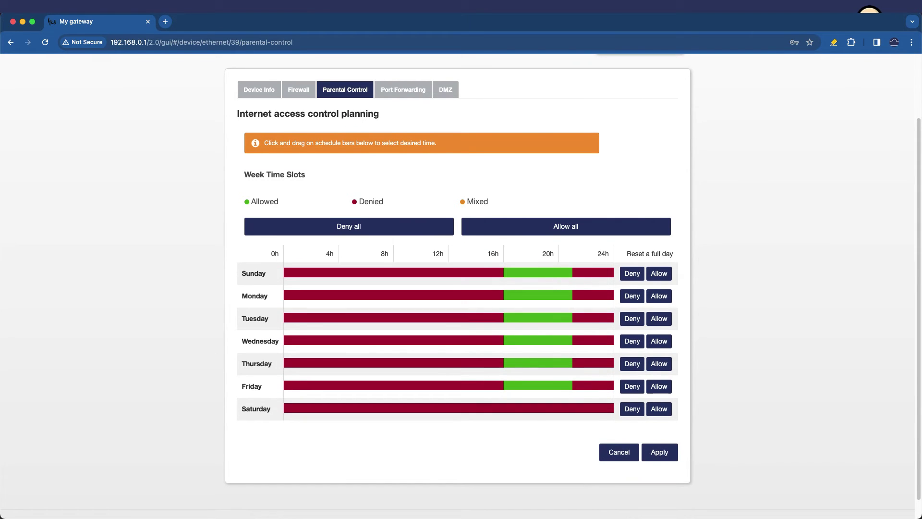
left_click_drag(505, 409, 573, 409)
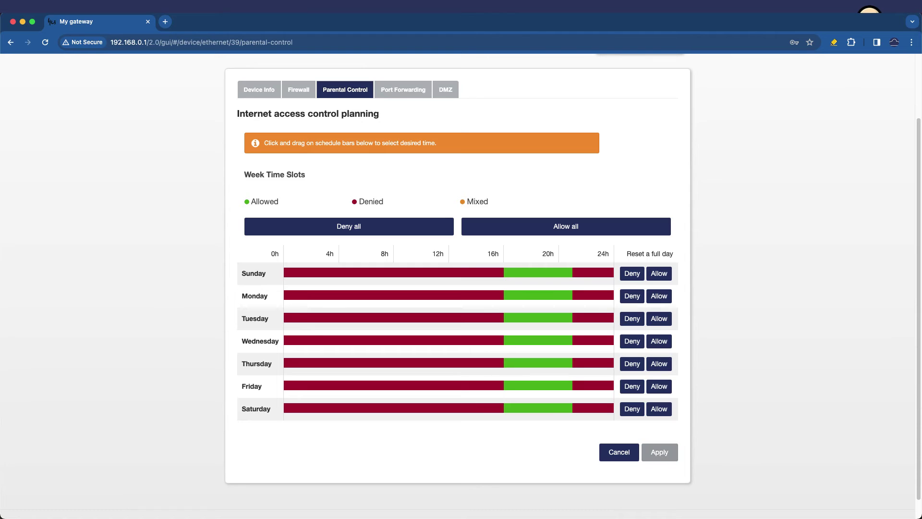
left_click(660, 452)
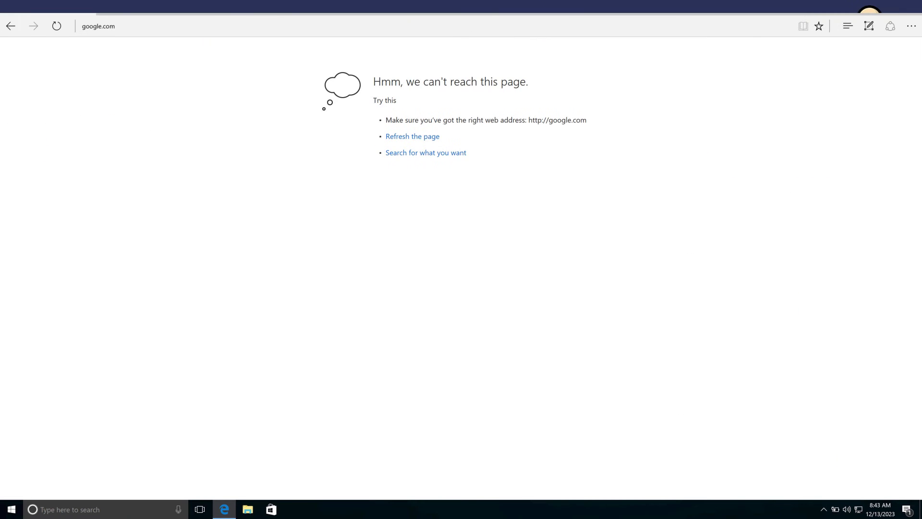
left_click(56, 26)
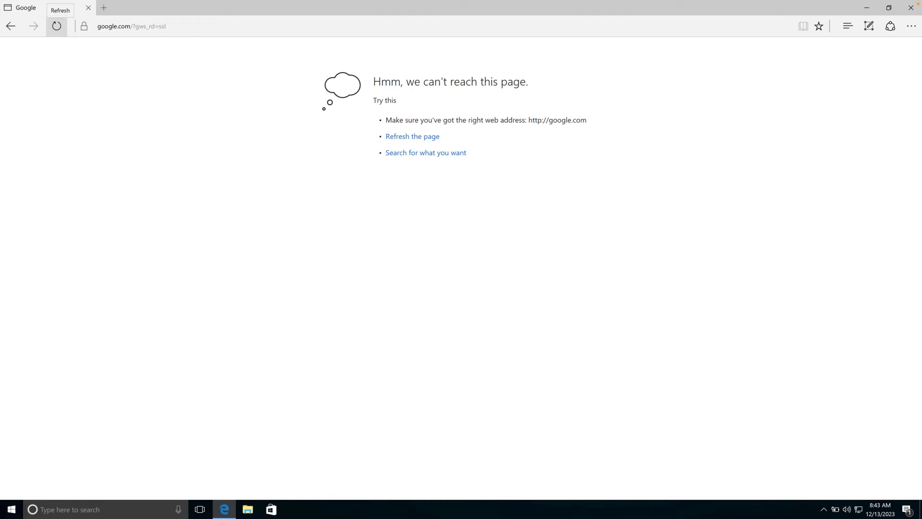
left_click(149, 27)
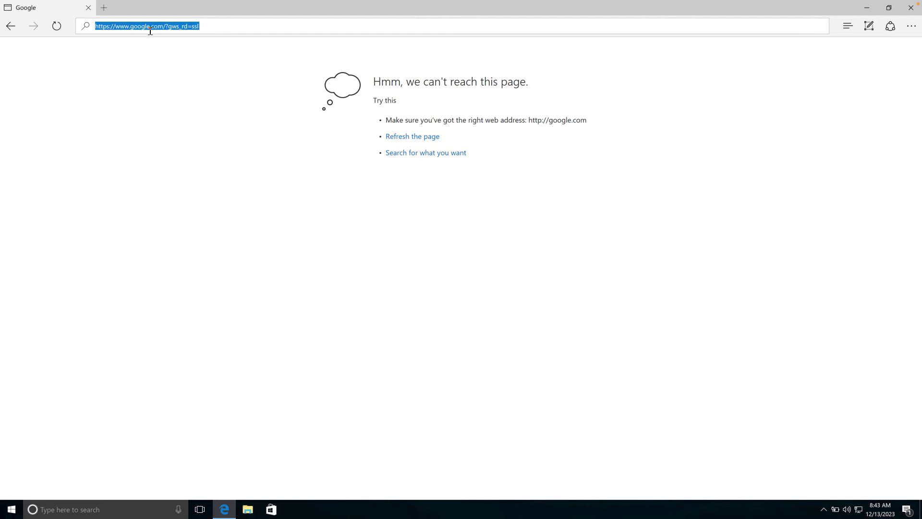
type("www.google.c")
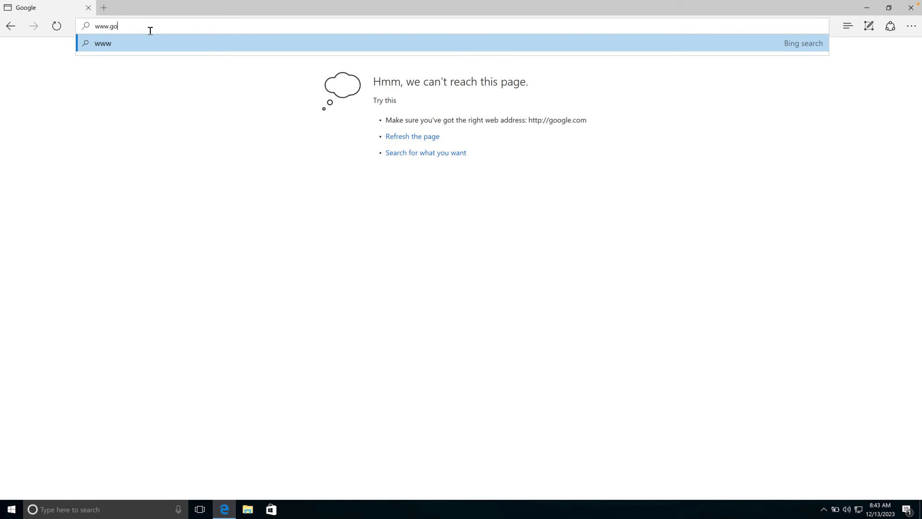
type("om")
key("Return")
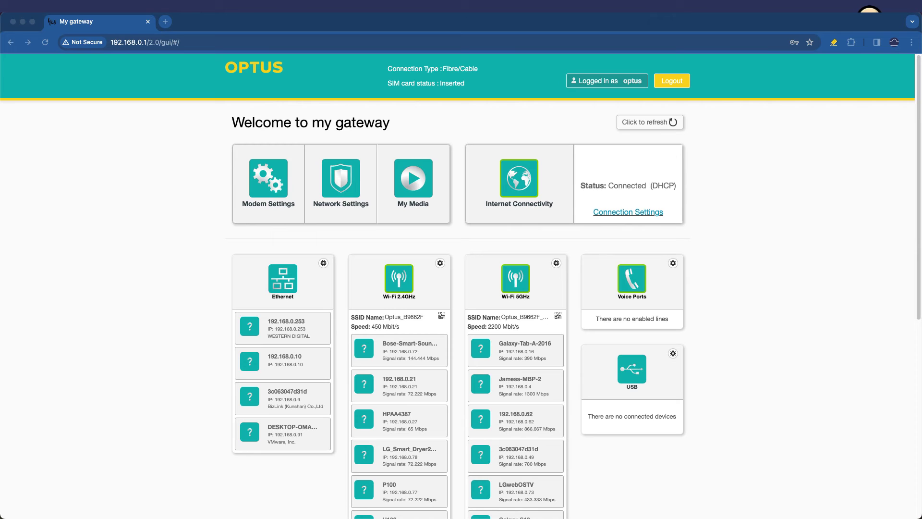
- In Network Settings' Parental Control, select DESKTOP-OMA82LN to view its Week Time Slots
left_click(341, 182)
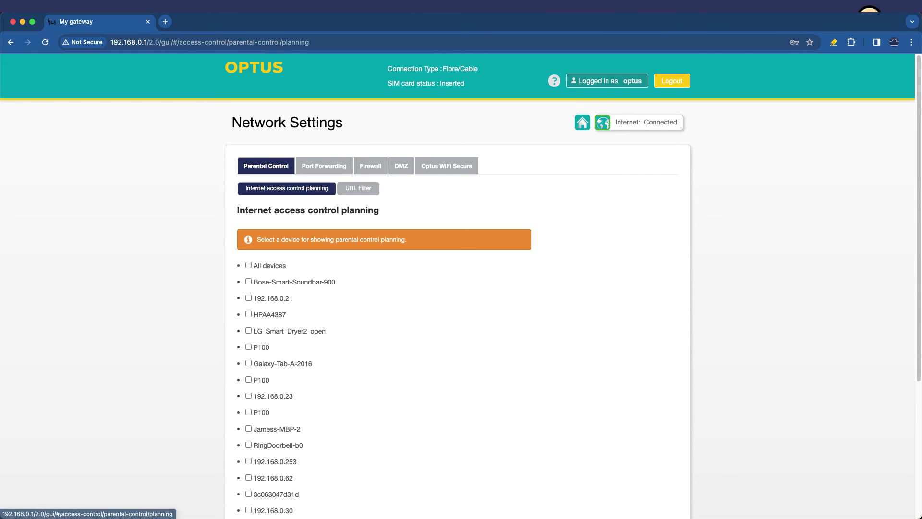
scroll(461, 288, "down", 5)
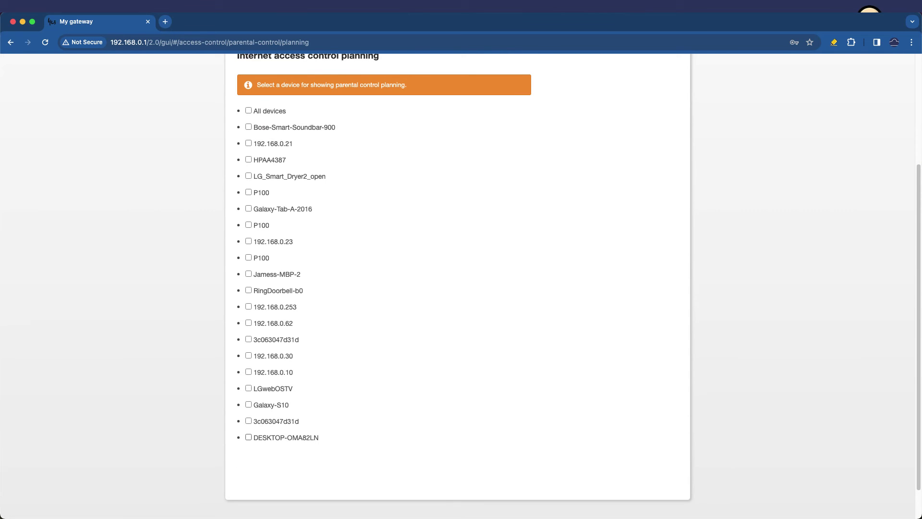
left_click_drag(319, 438, 258, 437)
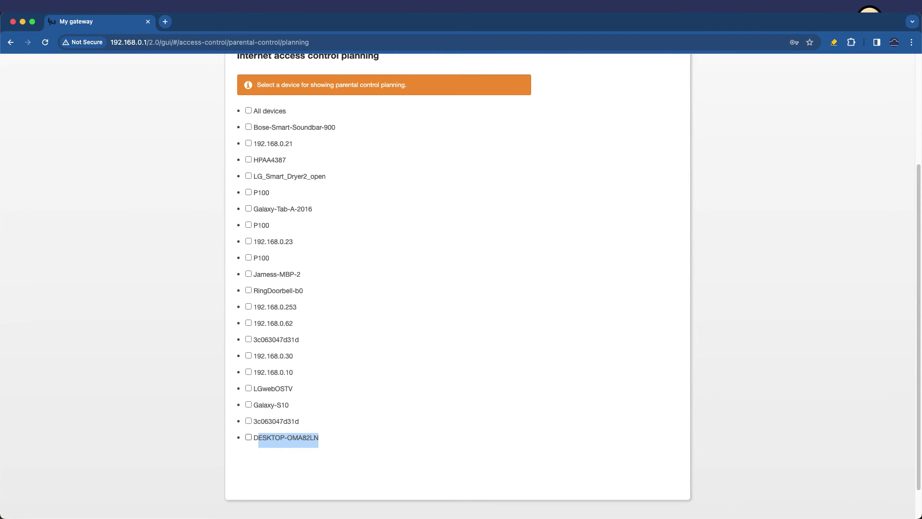
scroll(461, 288, "down", 8)
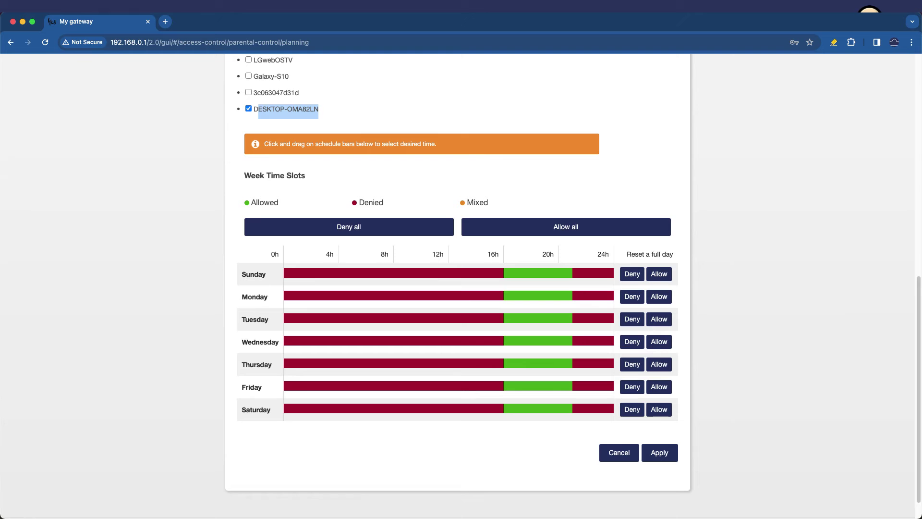
scroll(462, 289, "up", 10)
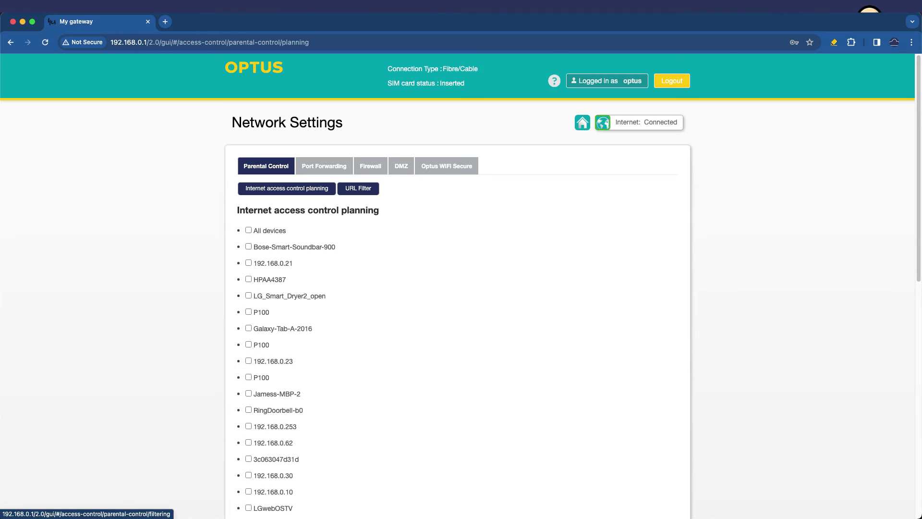
left_click(358, 187)
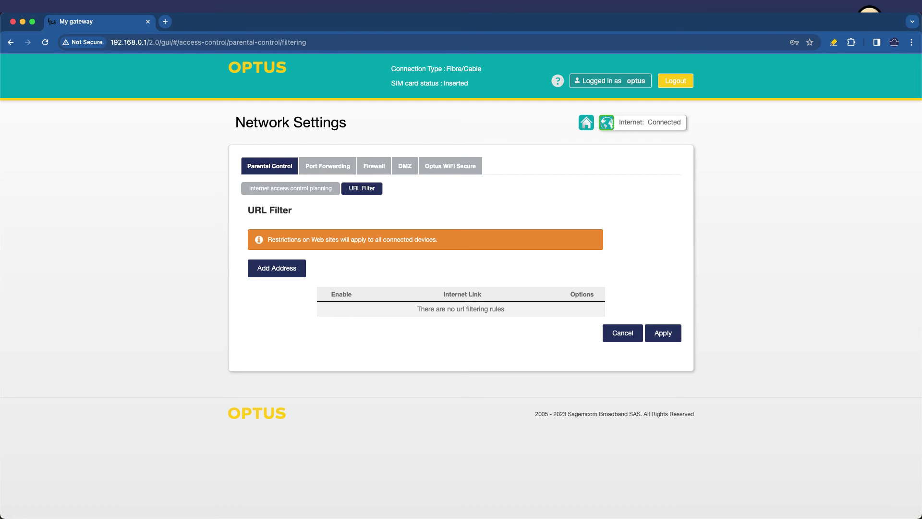
left_click(276, 268)
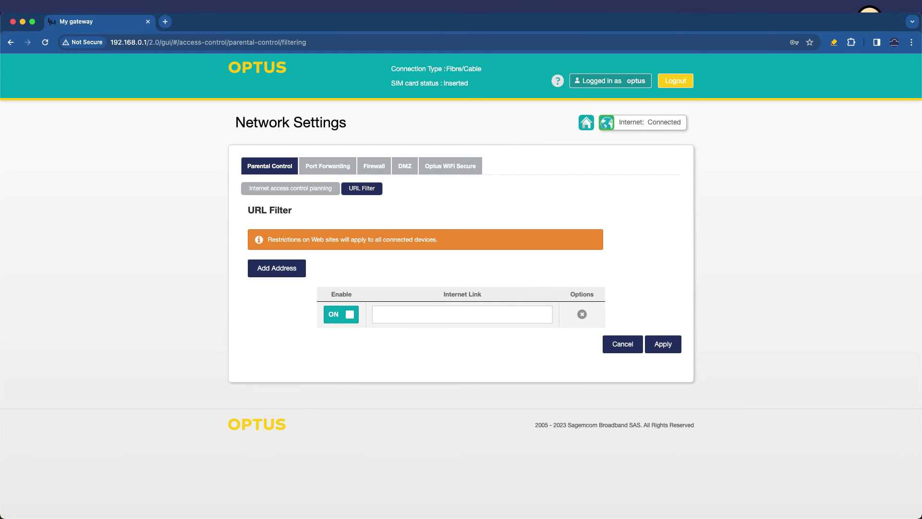
left_click(462, 314)
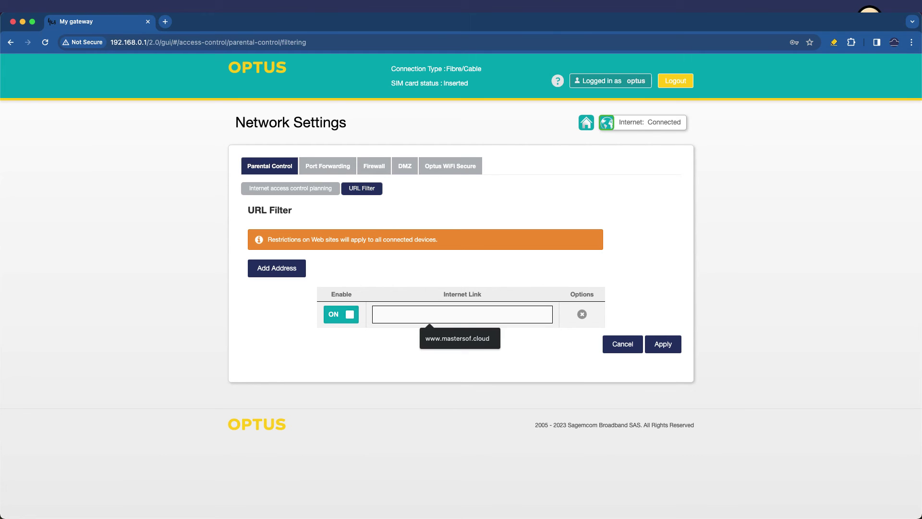
type("www.microsoft")
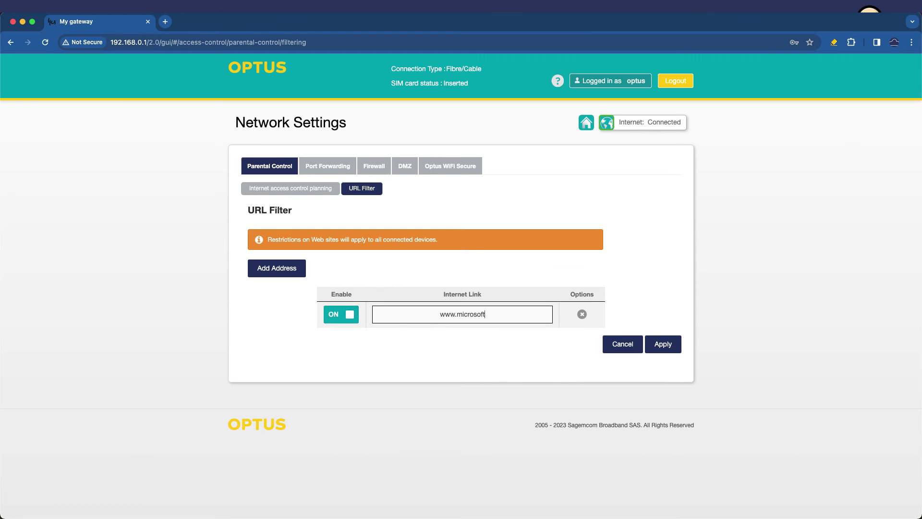
type(".com")
triple_click(433, 314)
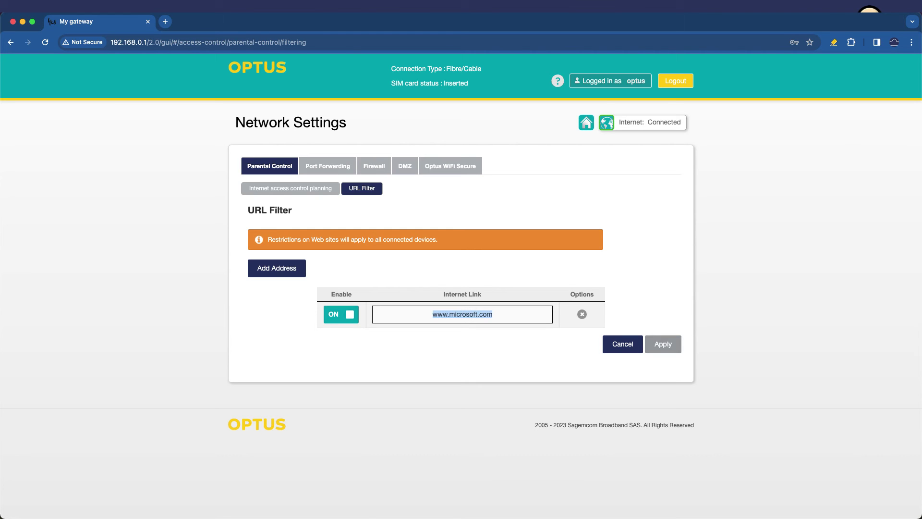
left_click(663, 344)
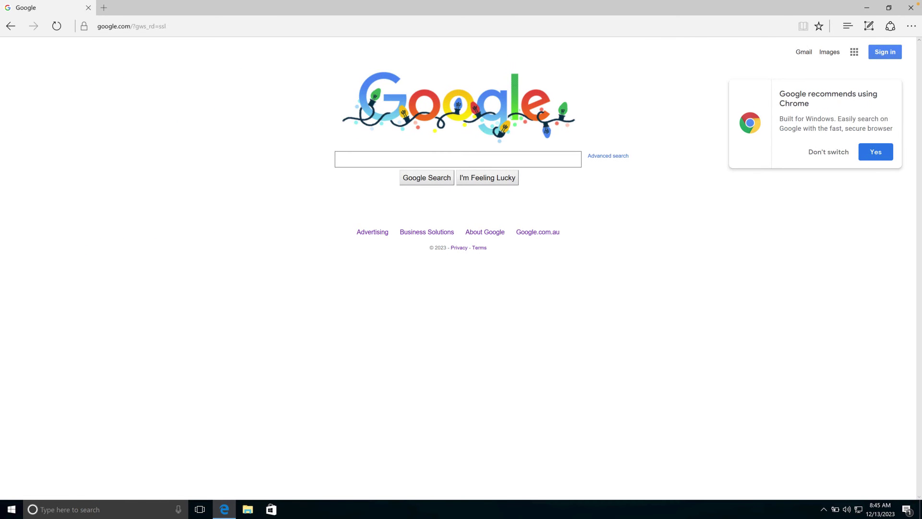
left_click(325, 30)
type("www.")
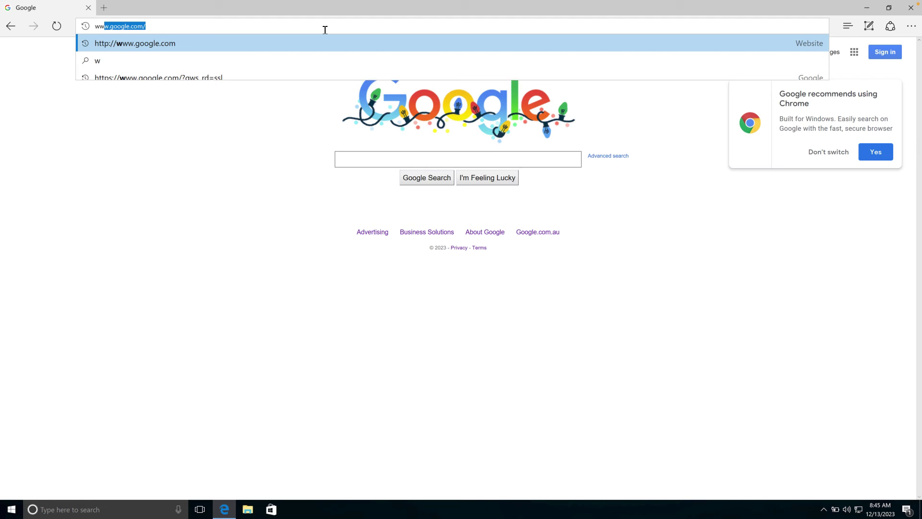
type("microsf")
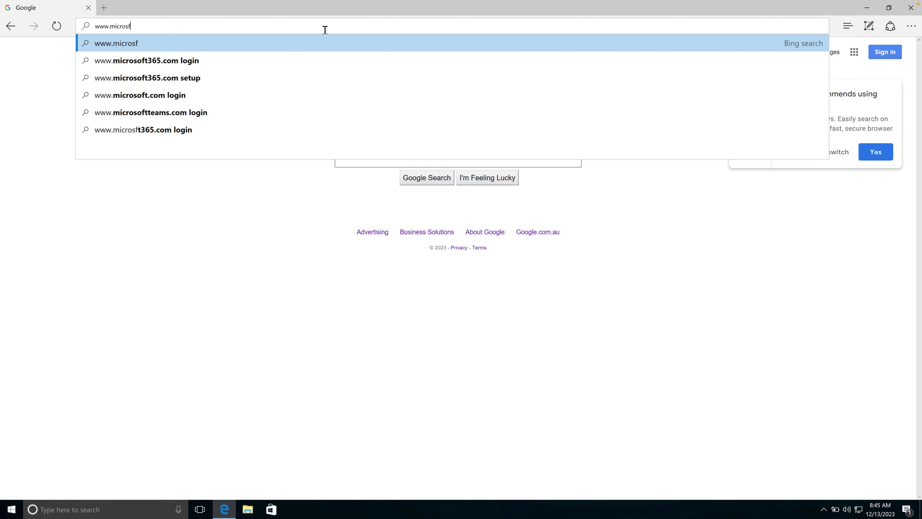
type("oft.com")
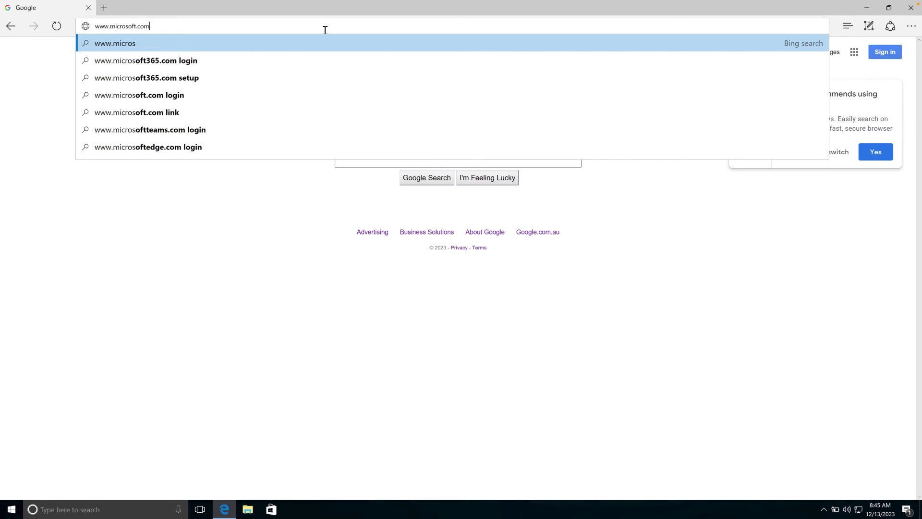
key("Return")
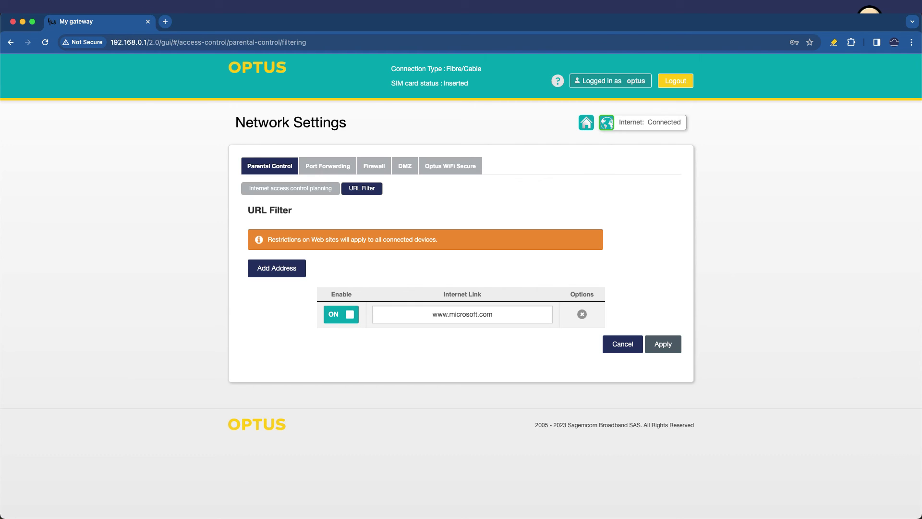
- Change the address to xxx.com and add a second rule, then discard these unsaved edits
left_click_drag(493, 314, 432, 314)
type("x")
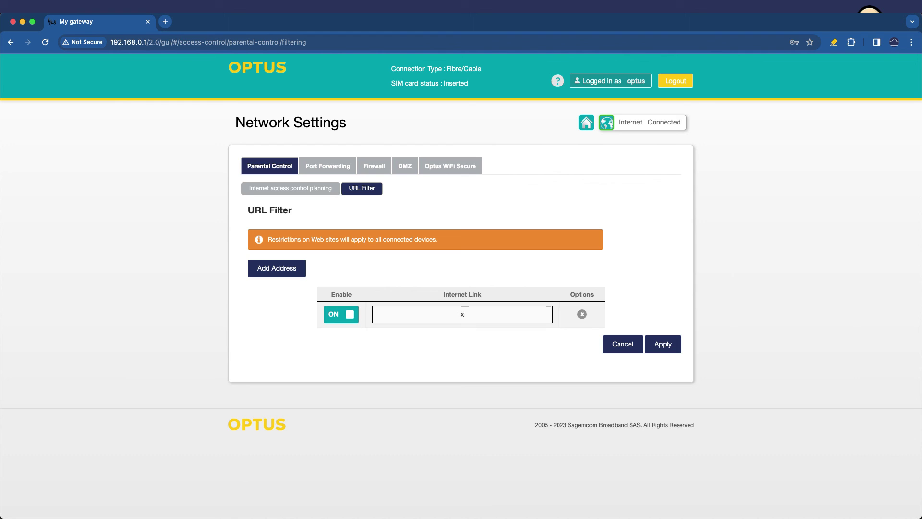
type("xx.com")
left_click(276, 268)
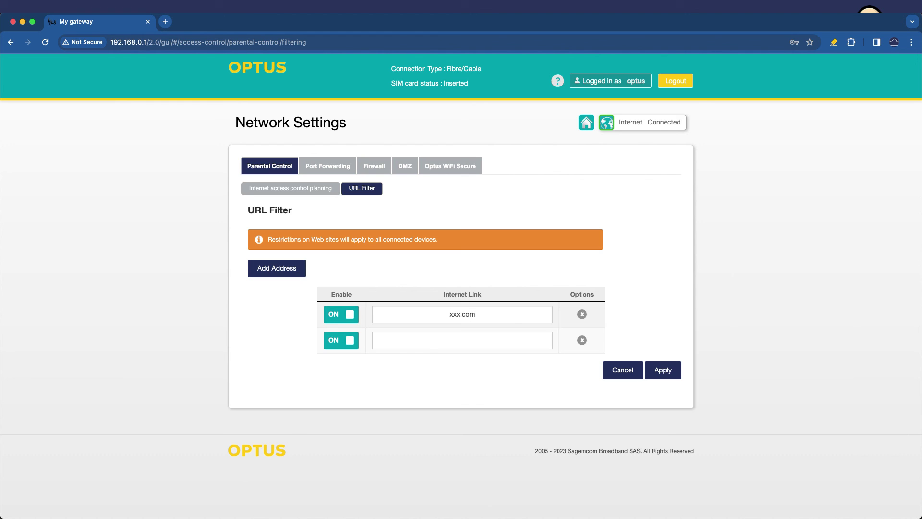
left_click(463, 340)
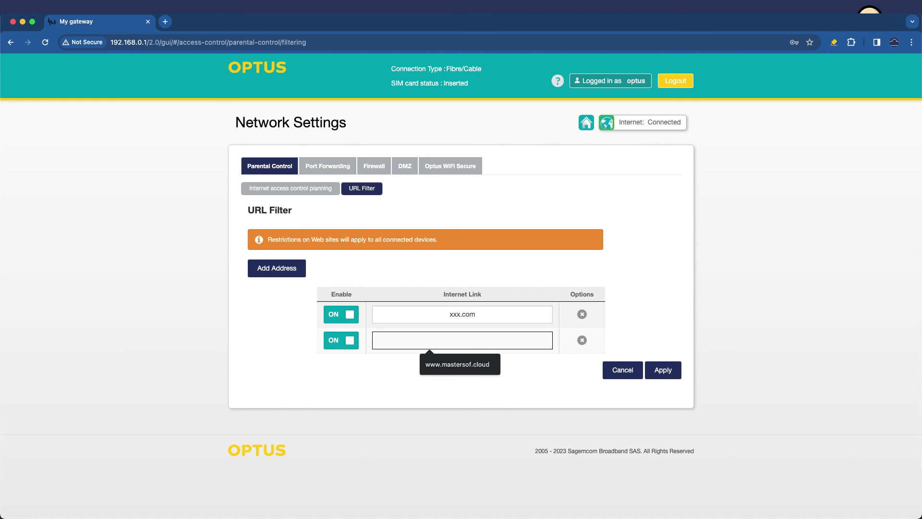
left_click(290, 188)
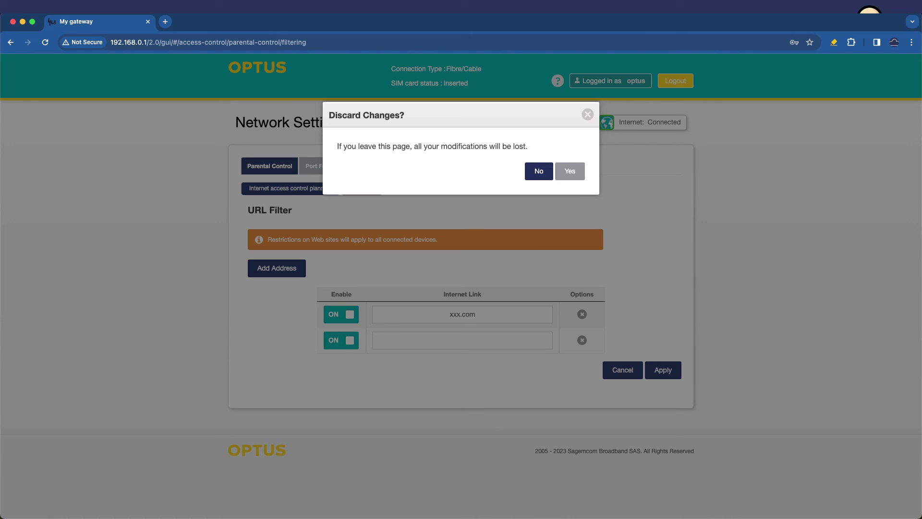
left_click(312, 167)
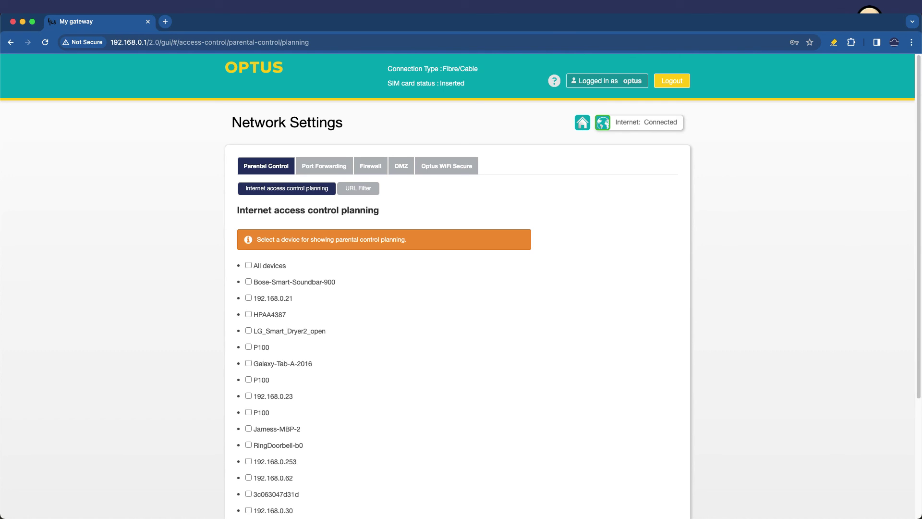
left_click(358, 188)
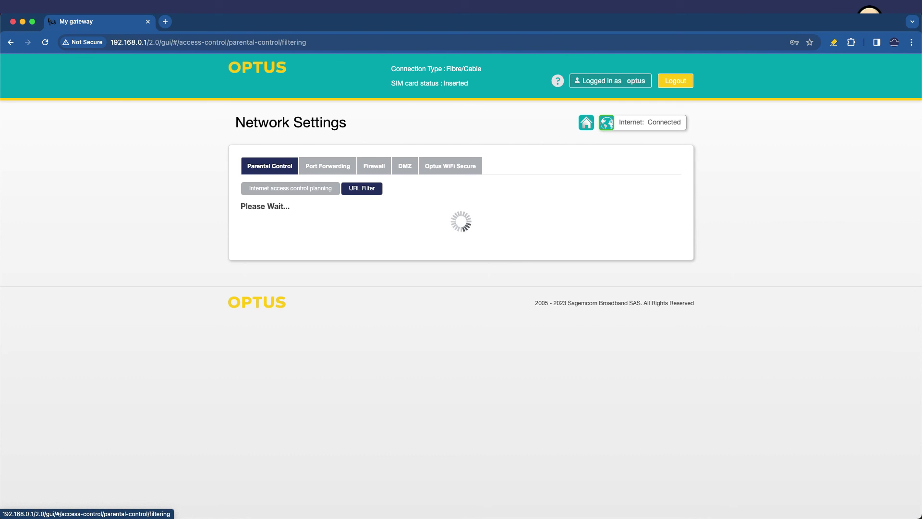